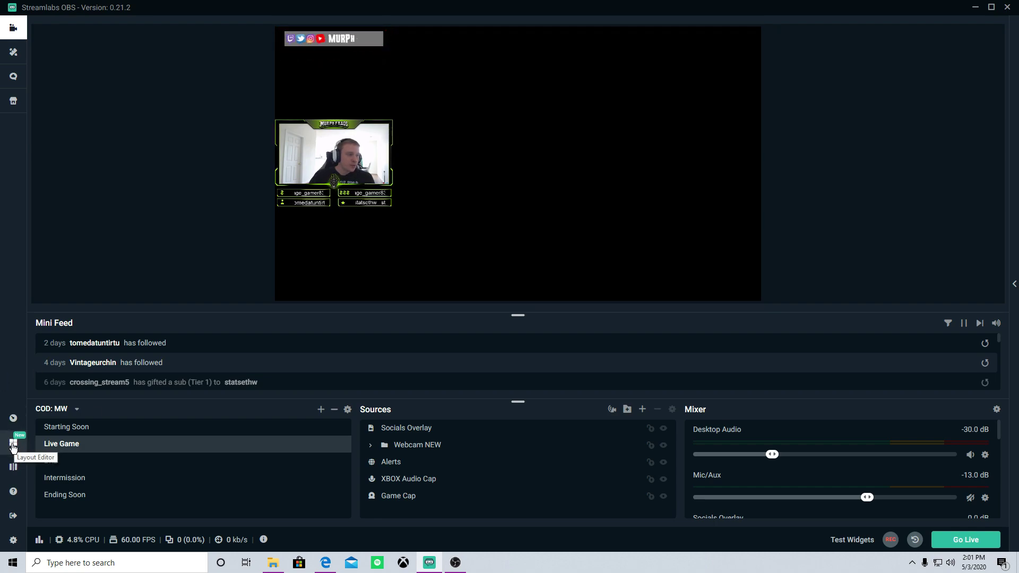
Step: Preview each of the seven alternative dashboard layouts, then return to the Editor without saving
left_click(13, 445)
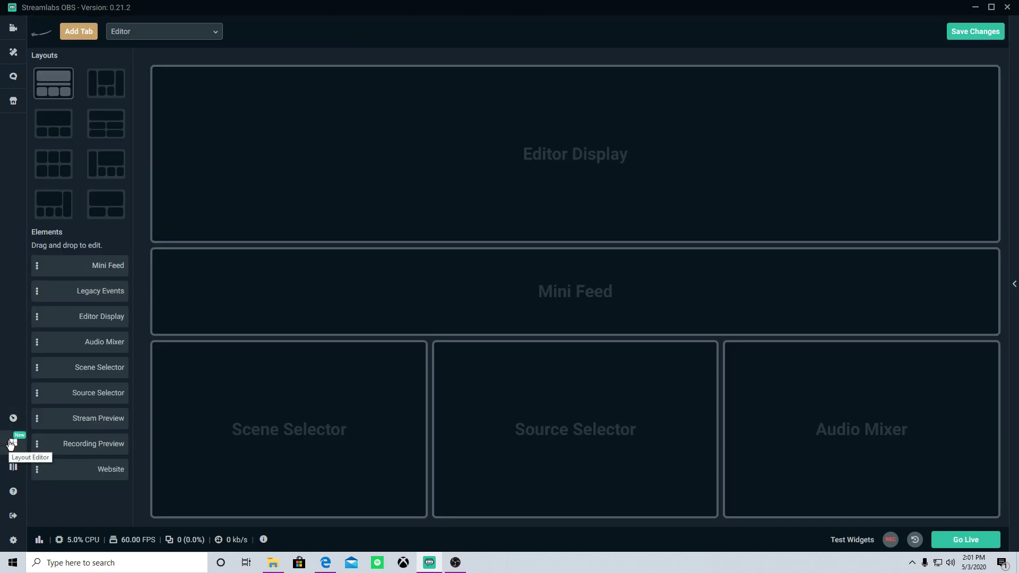
left_click(102, 88)
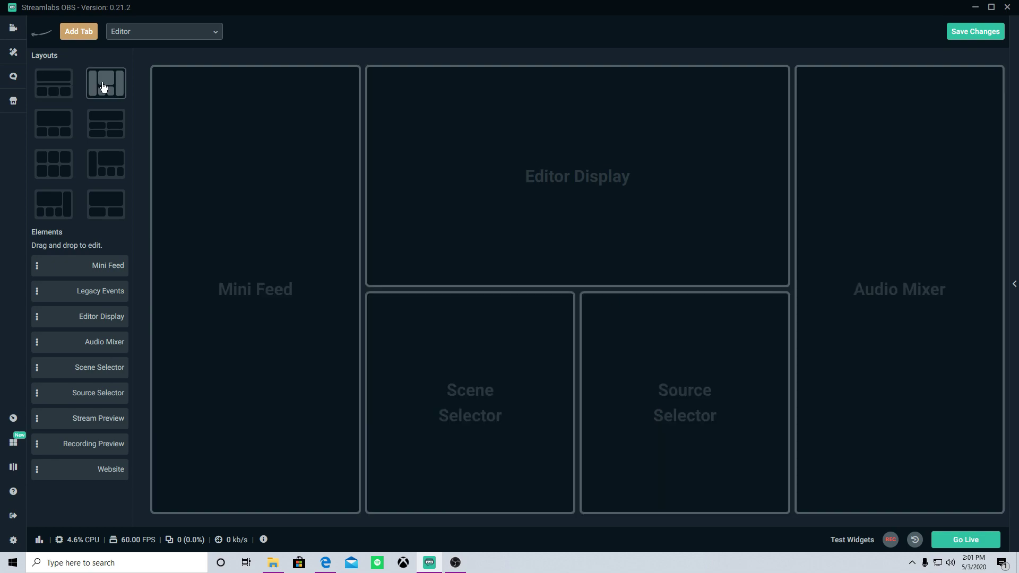
left_click(59, 131)
left_click(105, 134)
left_click(59, 171)
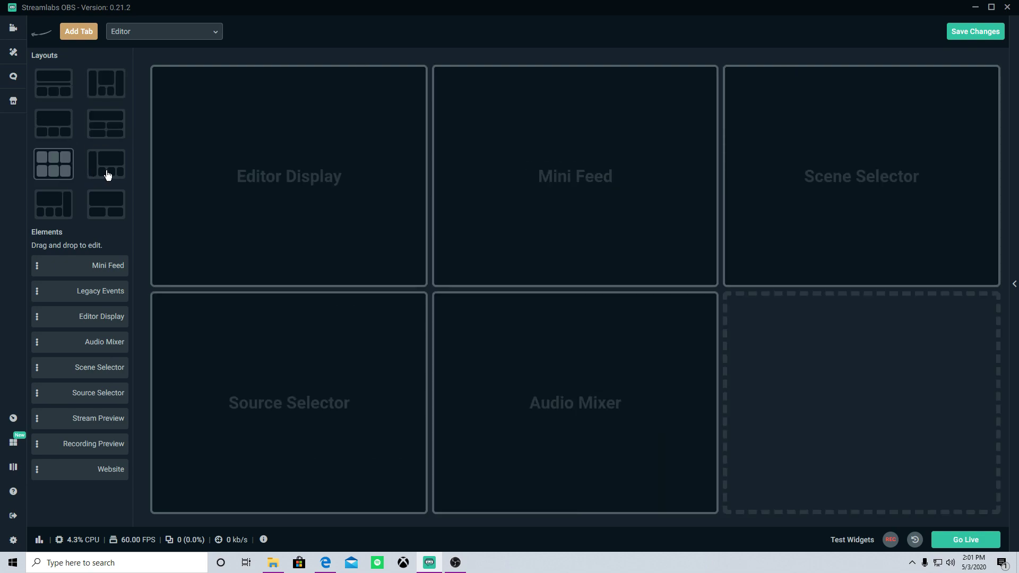
left_click(105, 175)
left_click(54, 210)
left_click(118, 213)
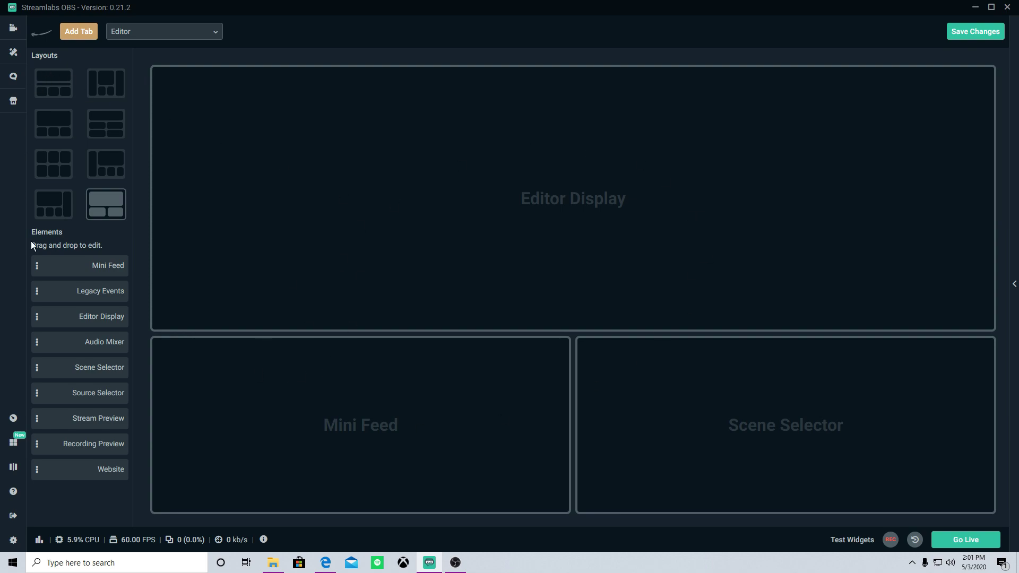
left_click(13, 28)
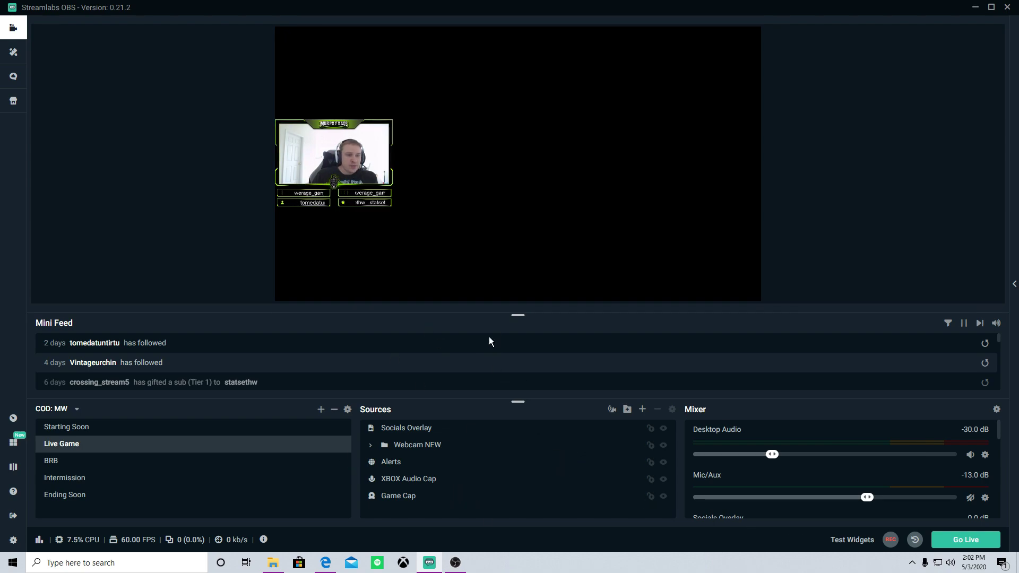
Step: Select Game Cap and drag the preview/Mini Feed splitter down so the Mini Feed shrinks
left_click_drag(515, 315, 516, 283)
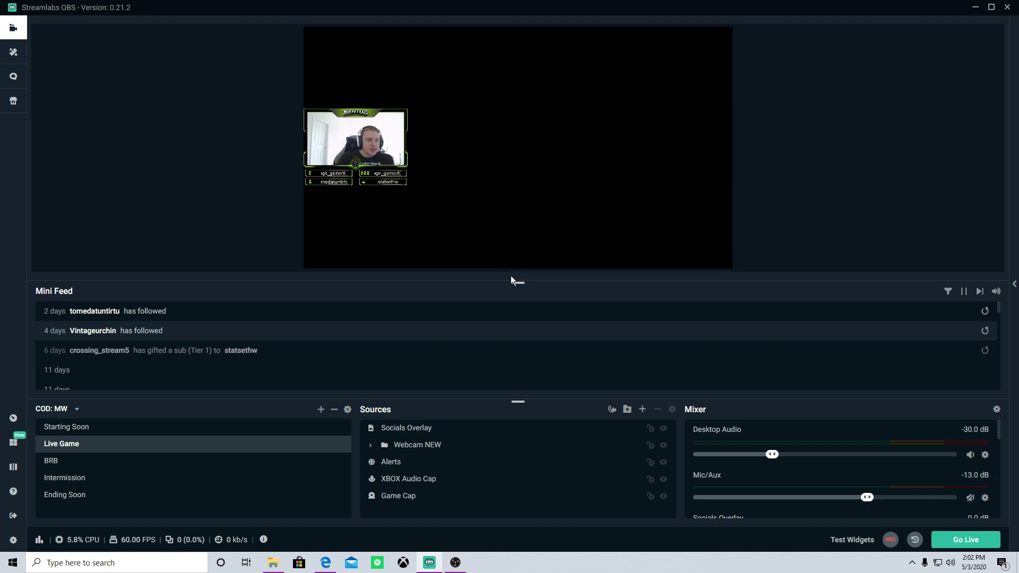
left_click(514, 262)
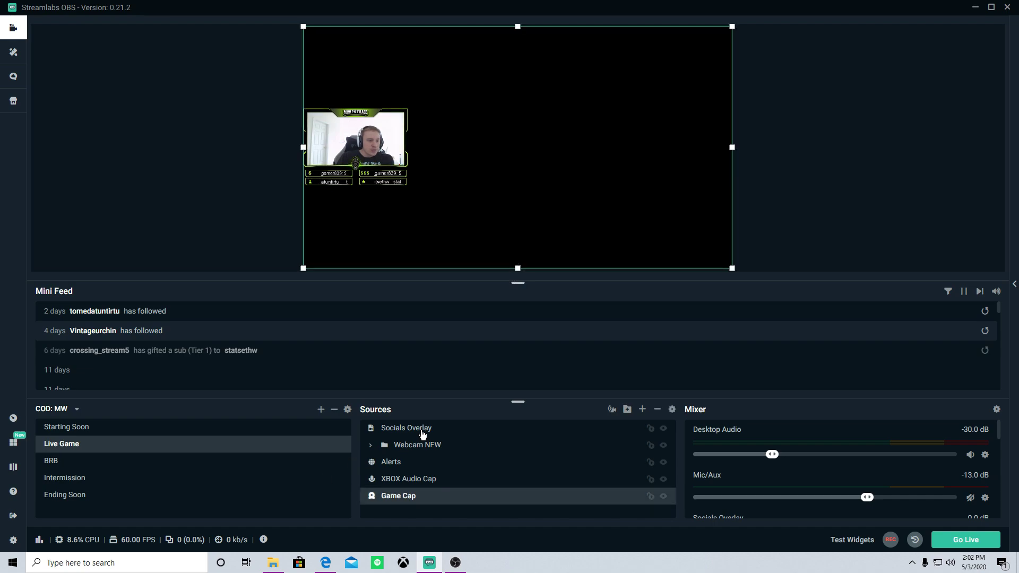
left_click_drag(518, 285, 518, 340)
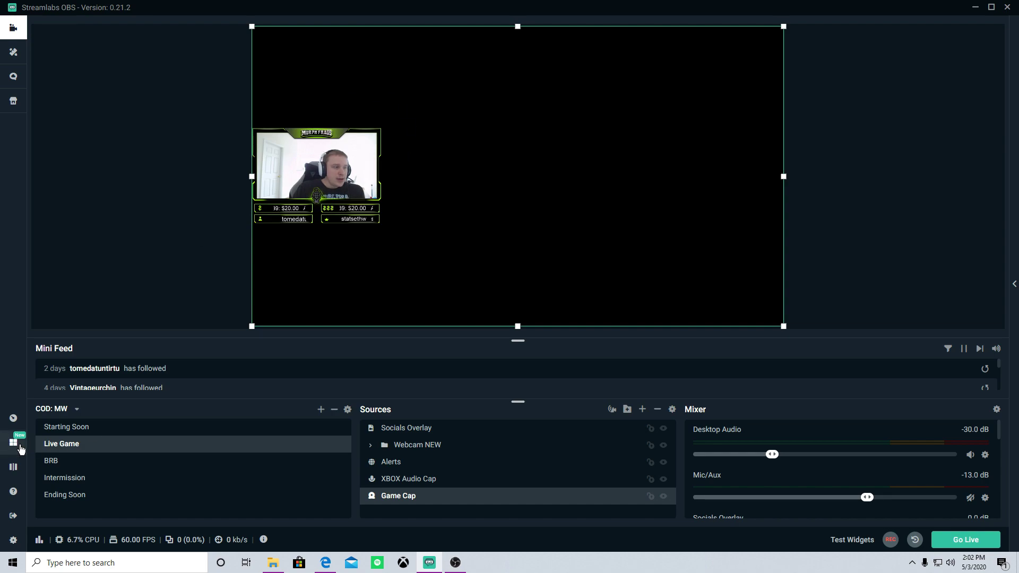
Step: Preview several layouts, including the 3x2 grid and tall-left-column ones, then reselect the default wide-top layout
left_click(13, 443)
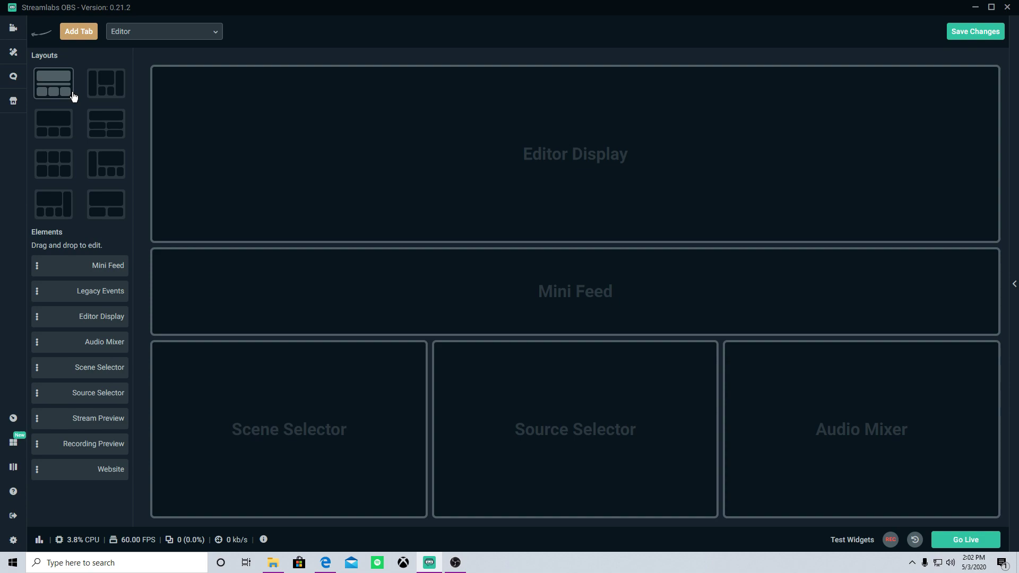
left_click(54, 177)
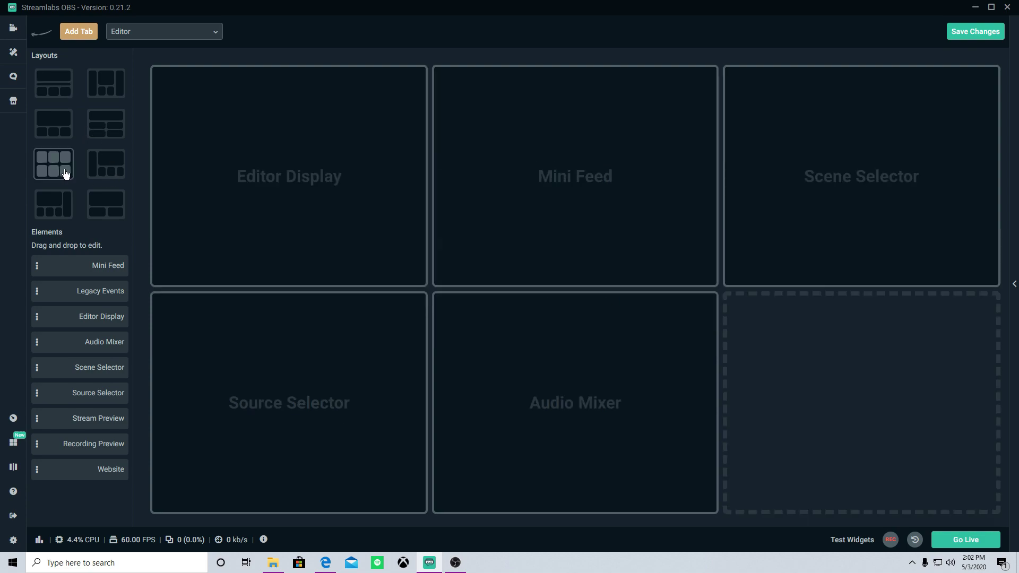
left_click(65, 207)
left_click(106, 220)
left_click(114, 169)
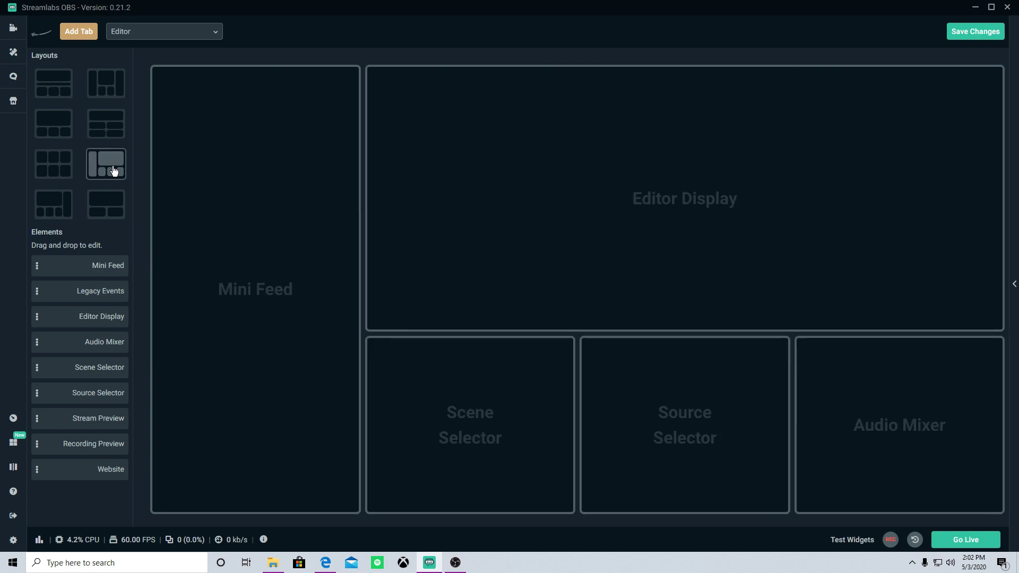
left_click(110, 131)
left_click(104, 90)
left_click(66, 86)
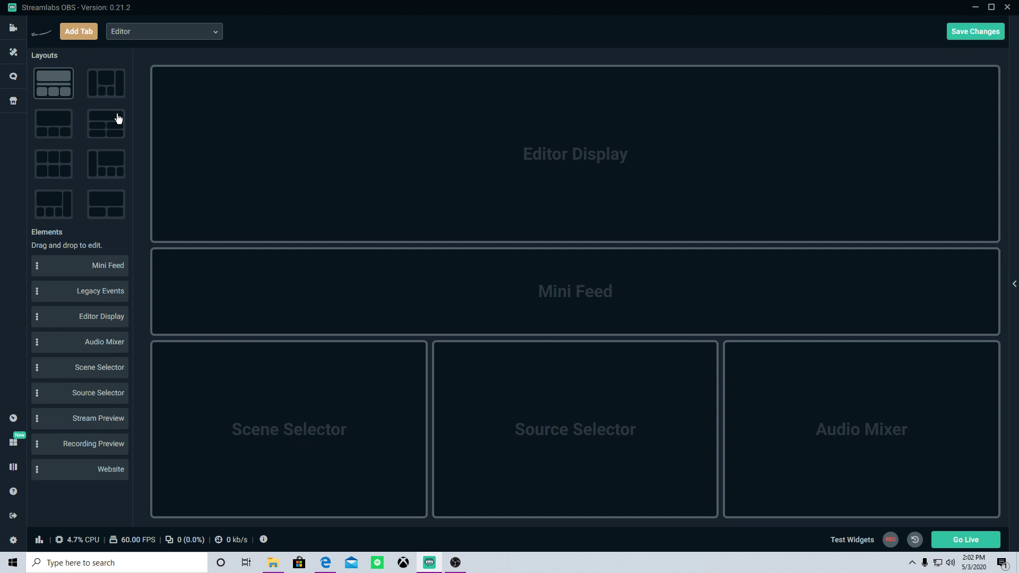
Step: Pull Mini Feed out of its slot and put it back, then leave and reopen the Layout Editor
mouse_move(69, 265)
left_mouse_down()
mouse_move(73, 330)
mouse_move(46, 272)
mouse_move(63, 284)
left_mouse_up()
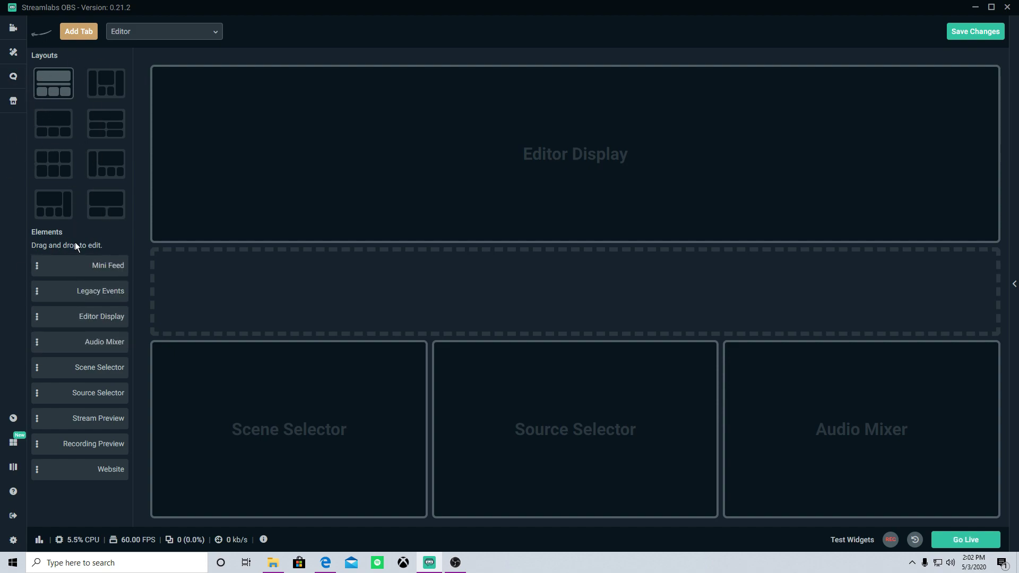
left_click_drag(79, 265, 154, 339)
left_click(13, 27)
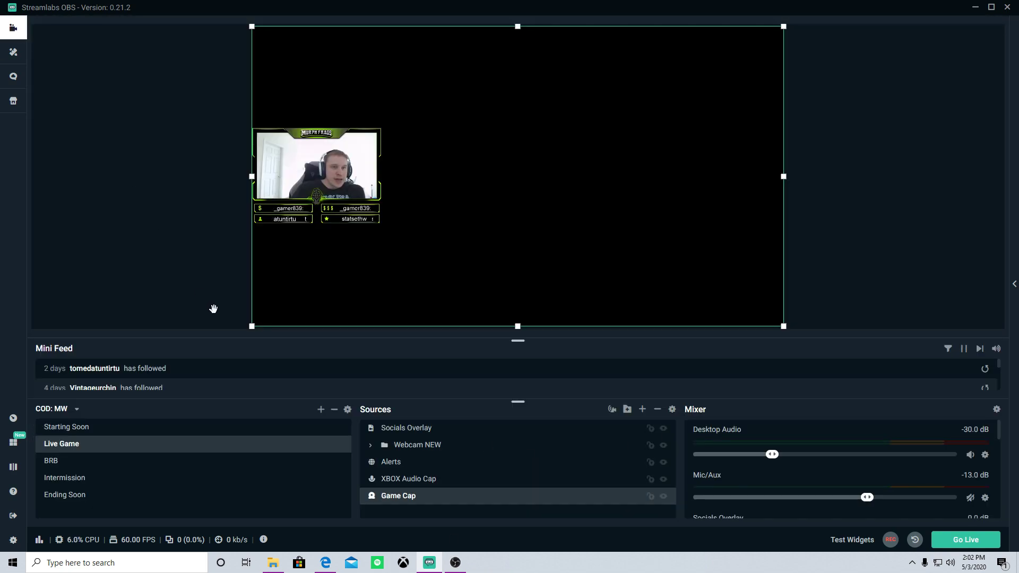
left_click(12, 444)
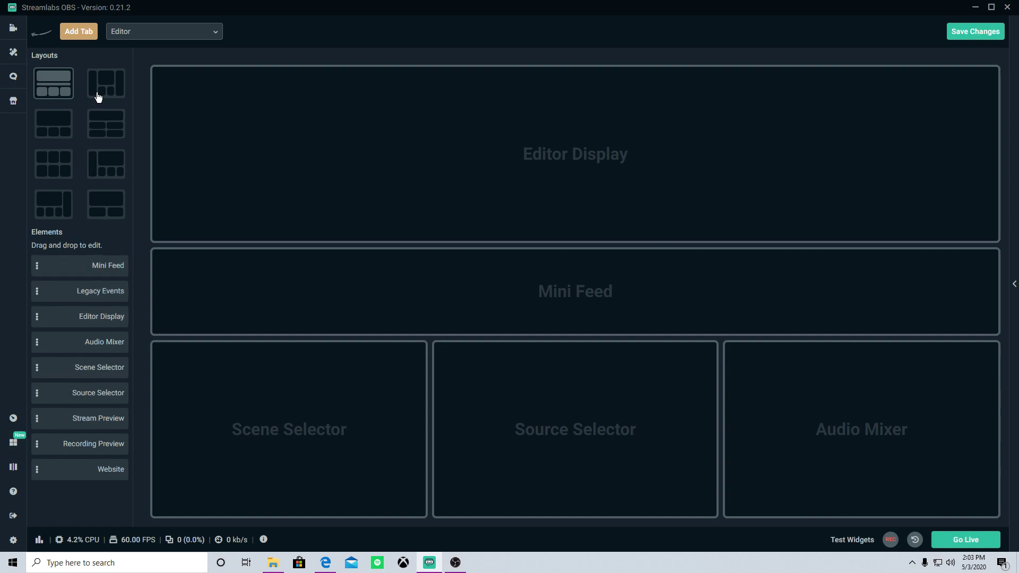
Step: Choose the 2x2-grid layout and place Source Selector and Stream Preview in the middle slots
left_click(108, 136)
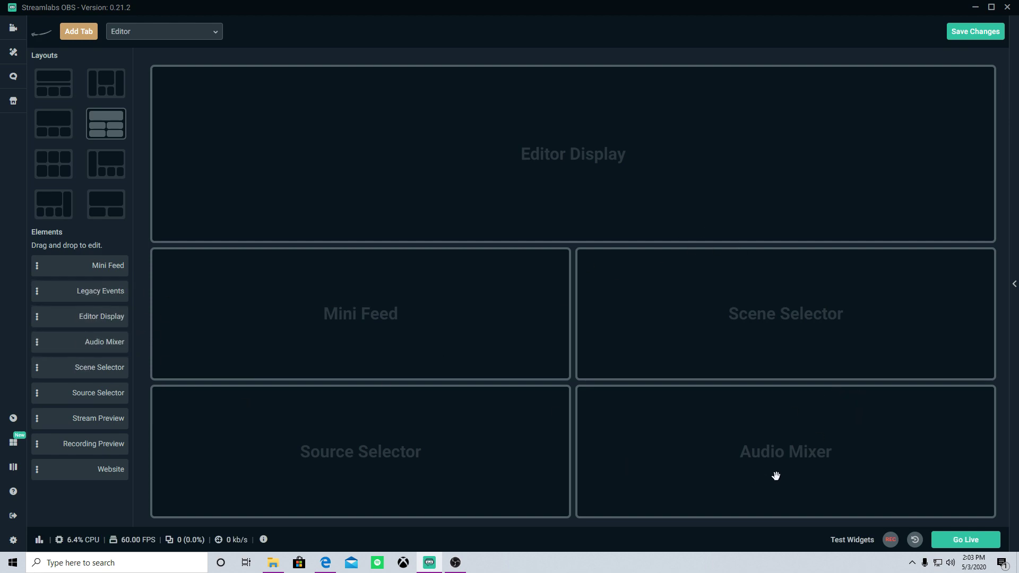
left_click_drag(75, 393, 334, 310)
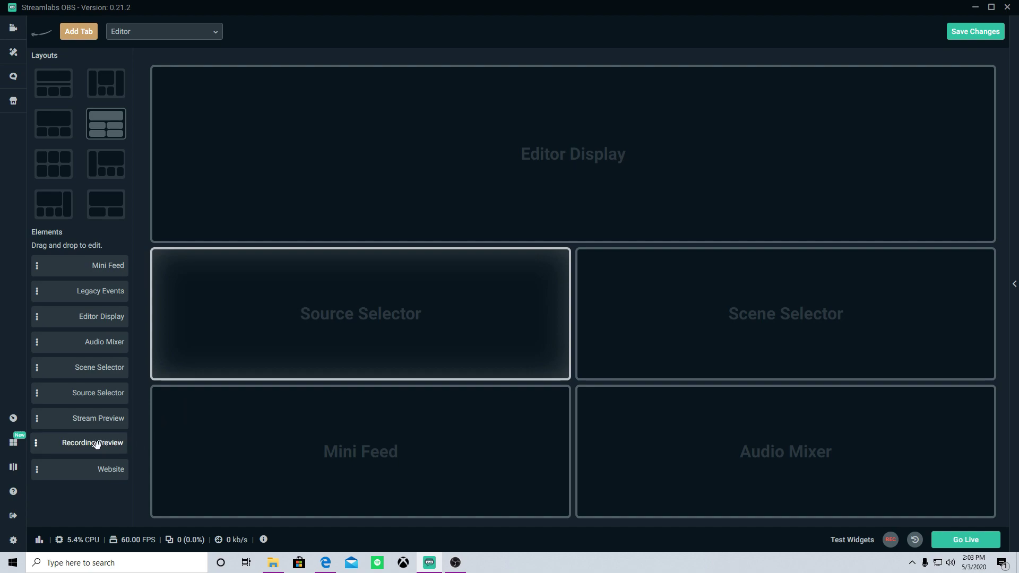
left_click_drag(101, 419, 796, 317)
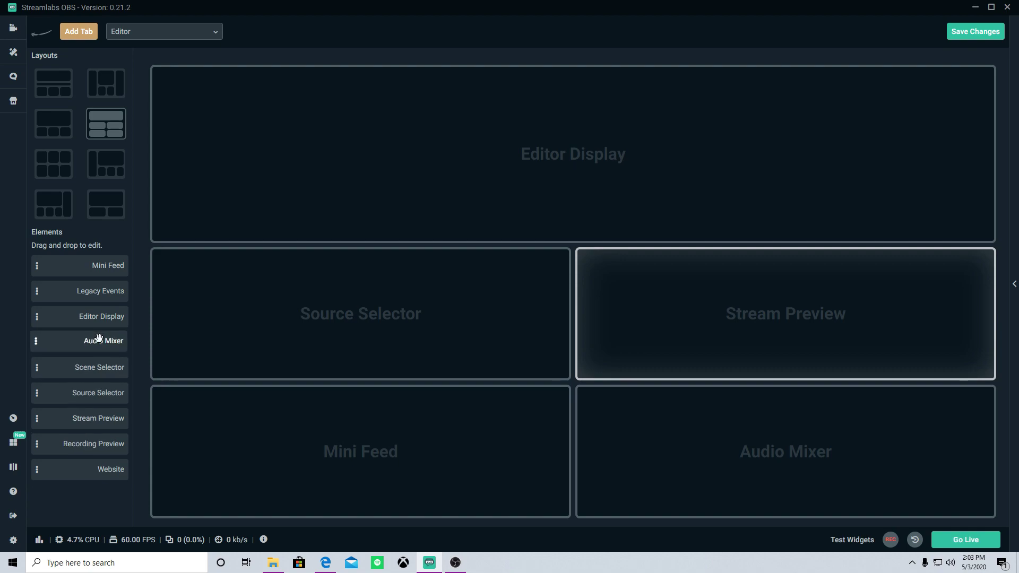
left_click_drag(99, 338, 422, 448)
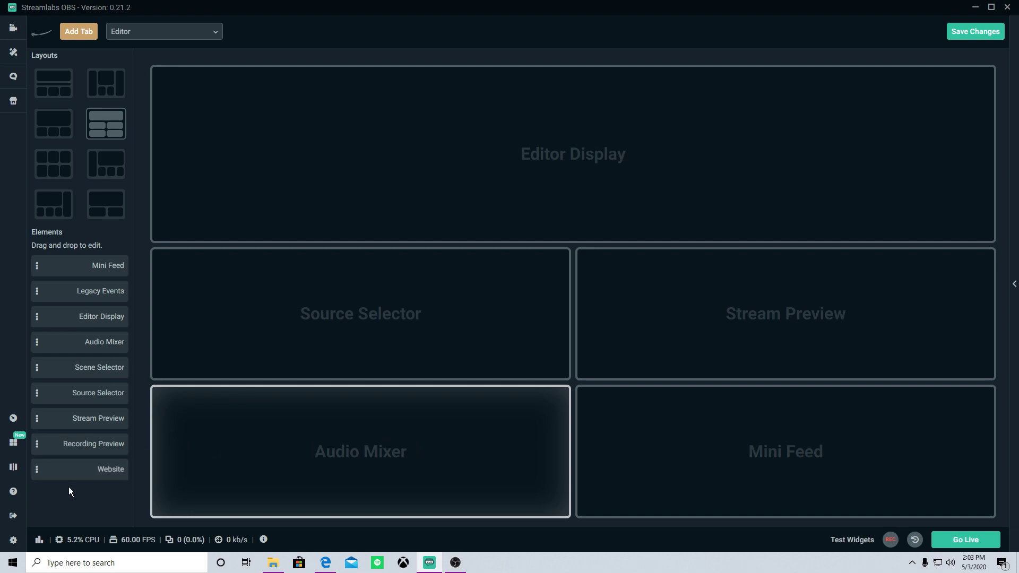
left_click_drag(70, 474, 751, 448)
left_click_drag(808, 469, 685, 462)
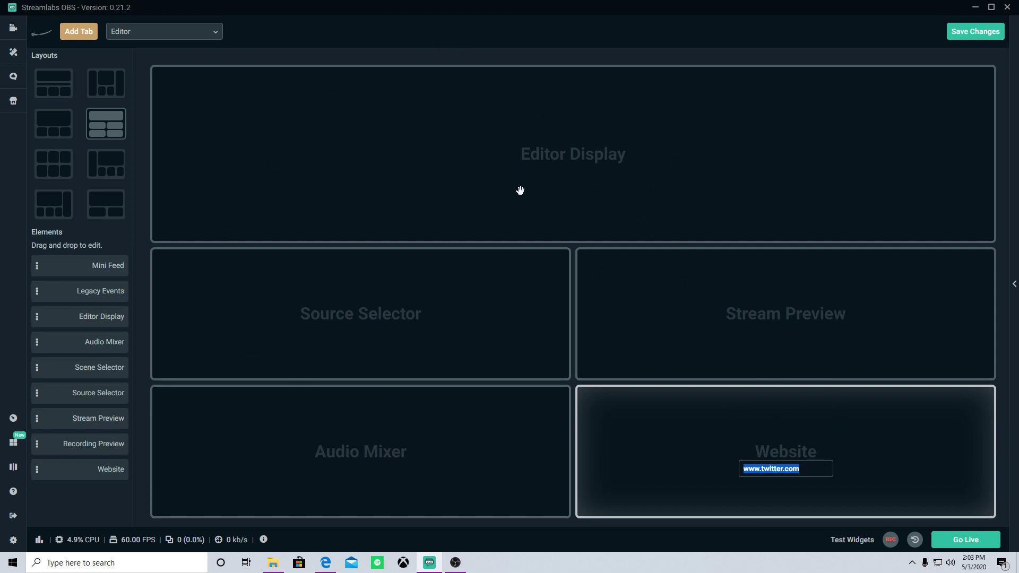
Step: Save the new layout, scroll the Twitter page, and drag the splitter above the lower panels upward
left_click(984, 42)
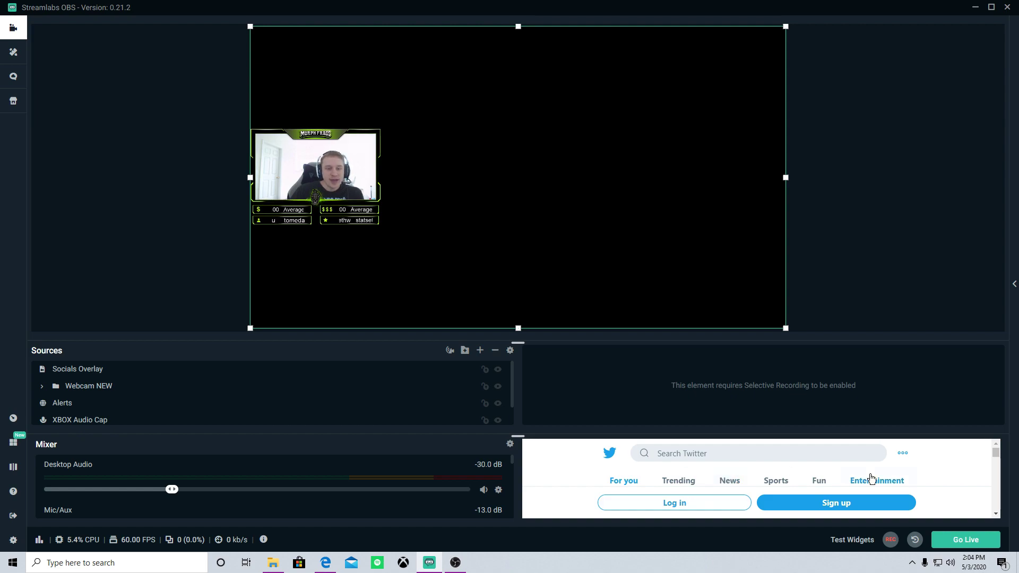
scroll(822, 484, "down", 1)
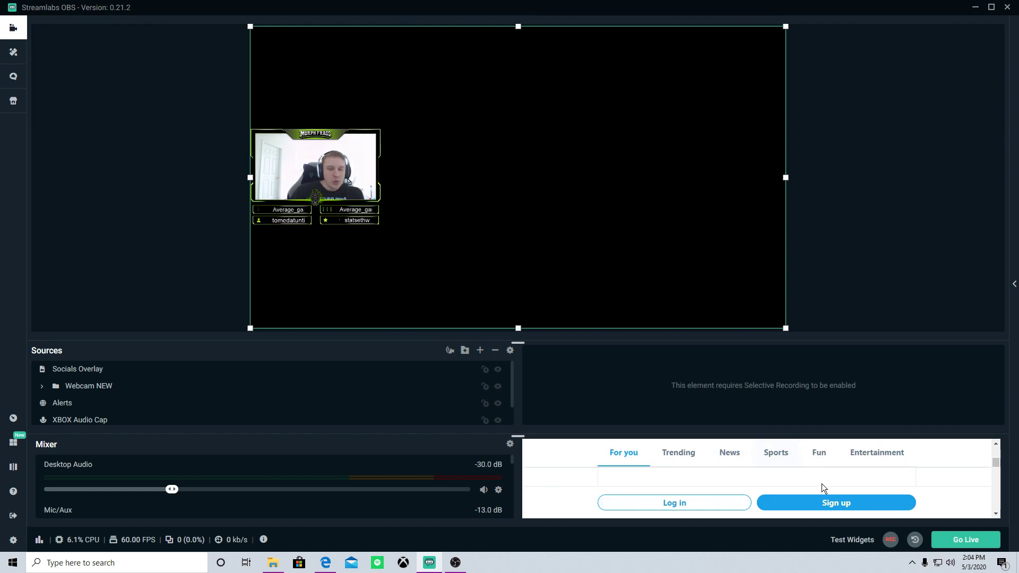
scroll(823, 481, "up", 1)
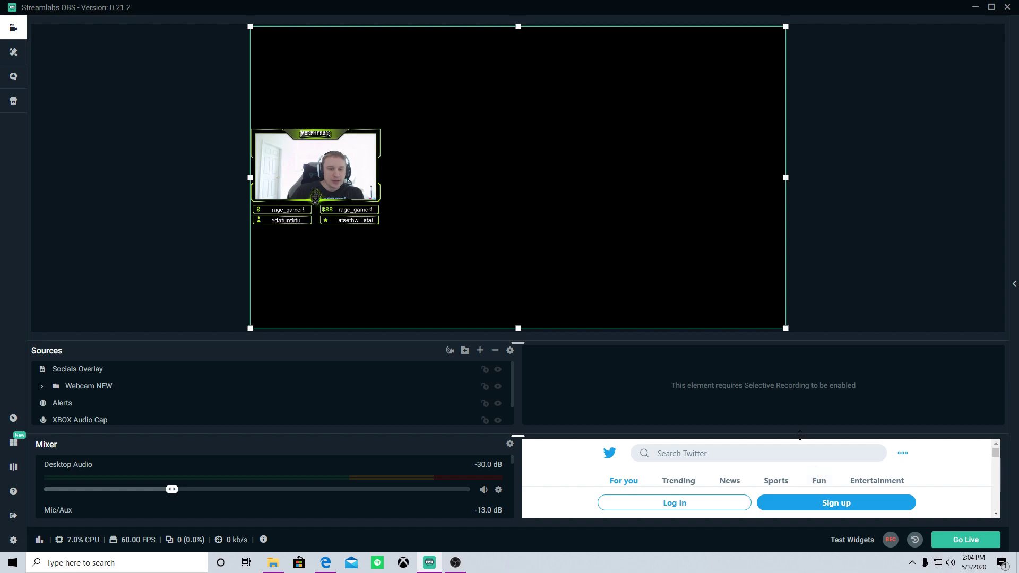
left_click_drag(800, 435, 801, 371)
scroll(833, 456, "down", 1)
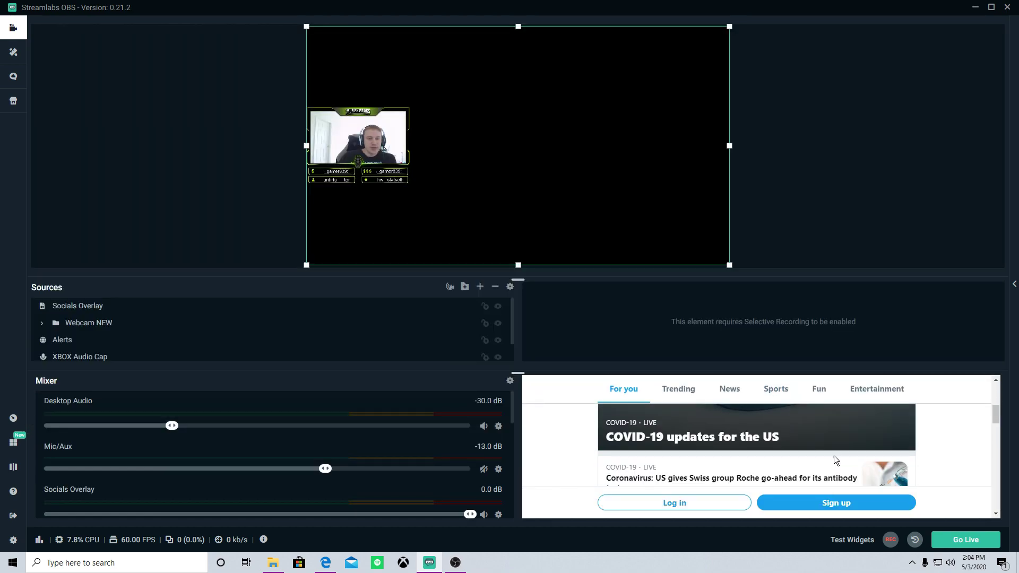
scroll(839, 463, "down", 3)
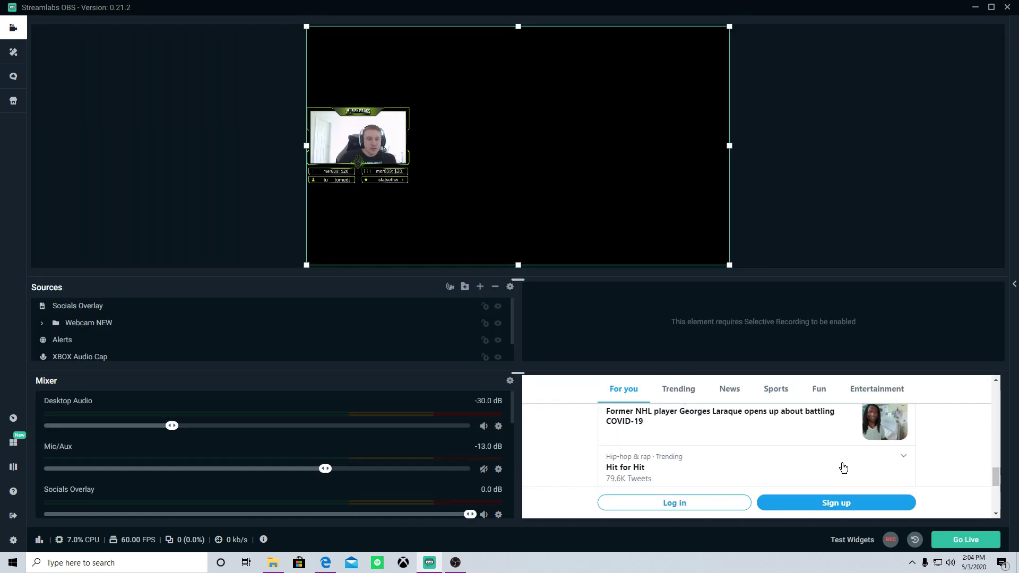
scroll(839, 465, "down", 3)
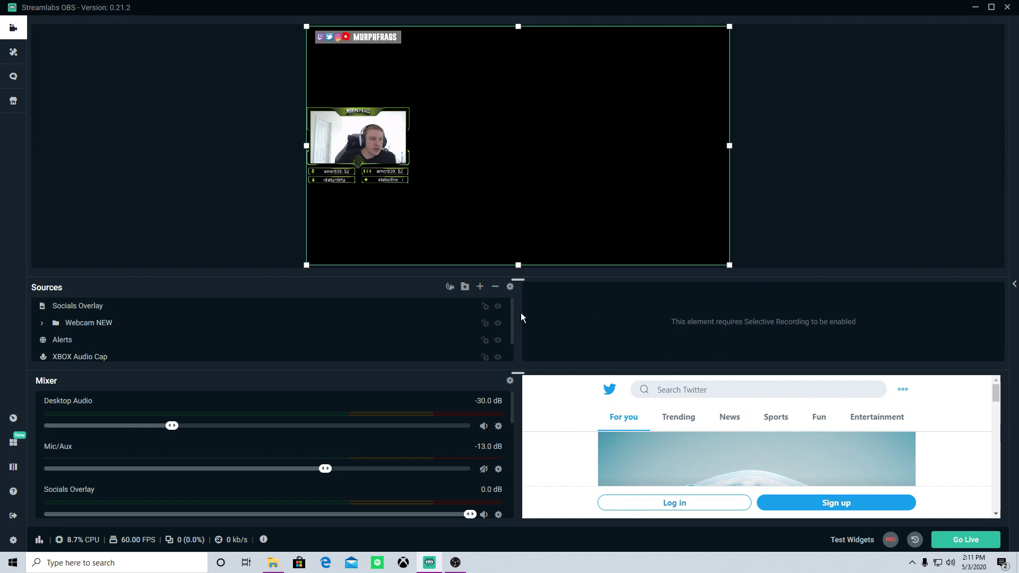
left_click(13, 442)
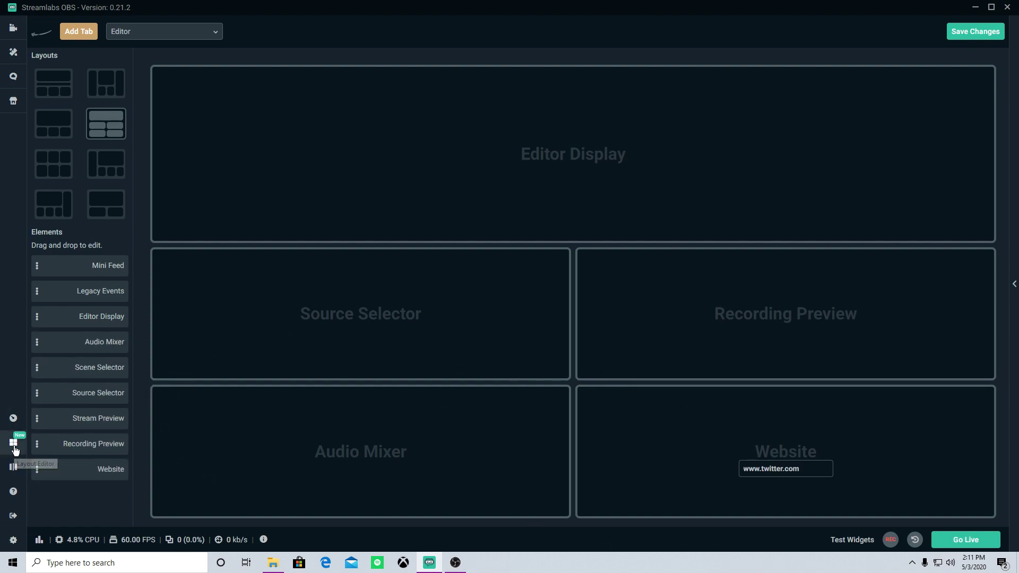
left_click(23, 35)
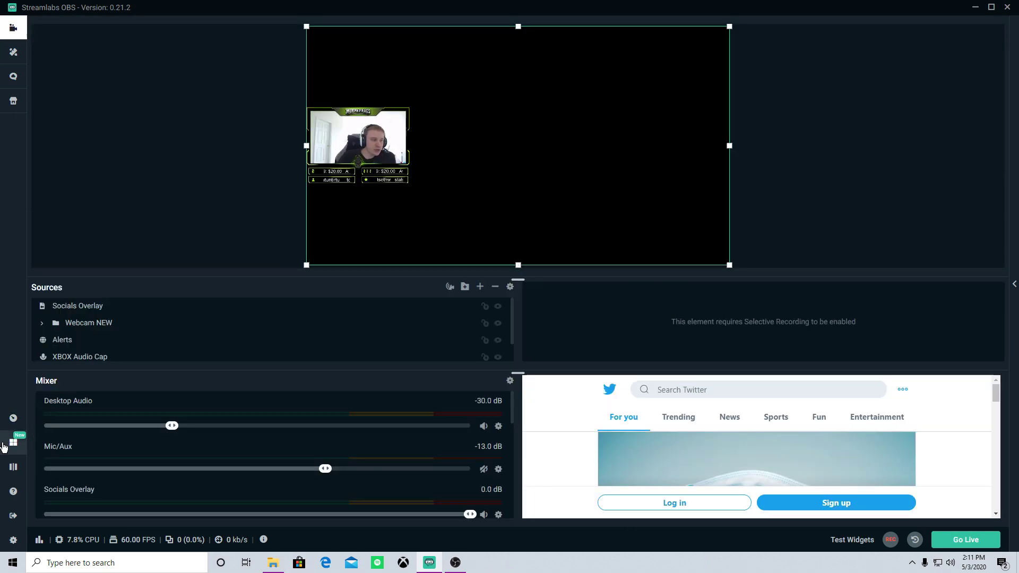
left_click(13, 442)
left_click_drag(821, 474, 741, 470)
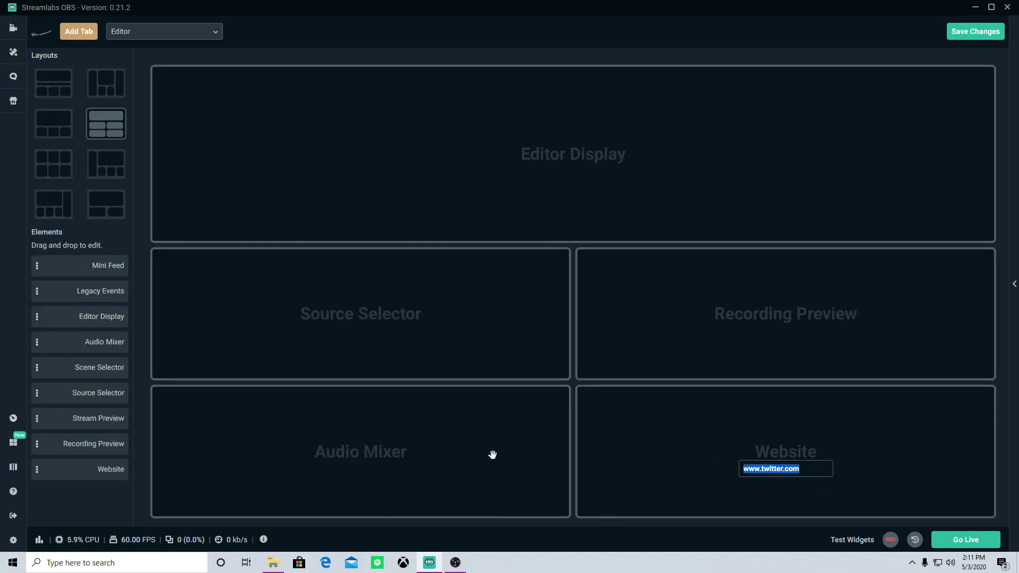
type("google")
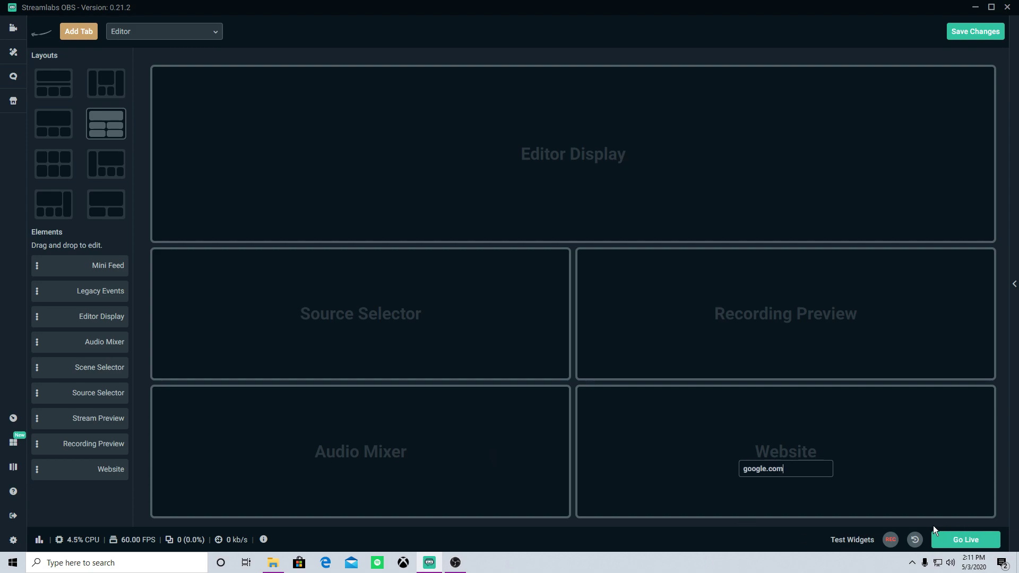
left_click(964, 34)
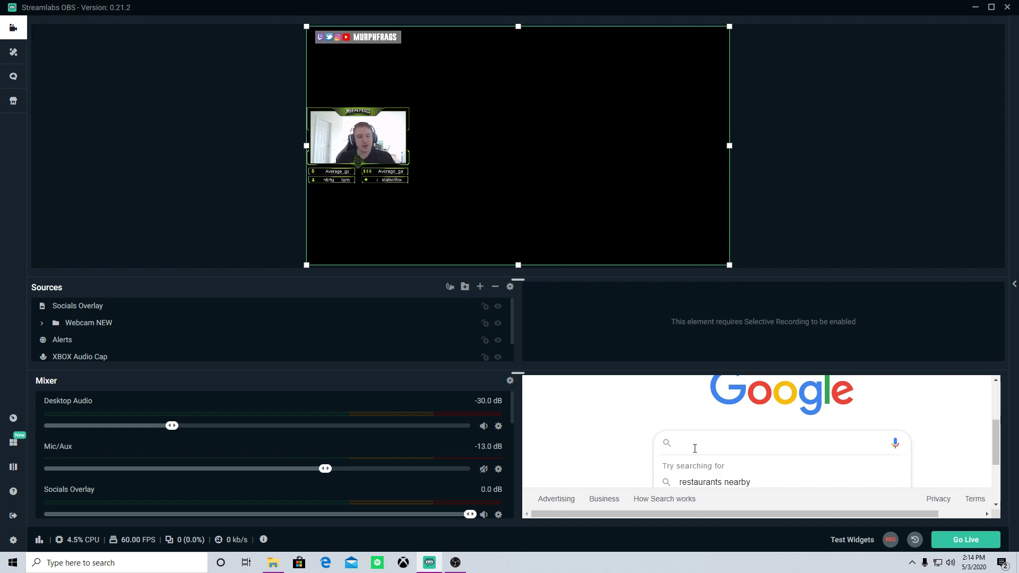
Step: Search Google for 'call of duty tutorial' in the Website panel and scroll through the results
type("dsffnjdsnfs")
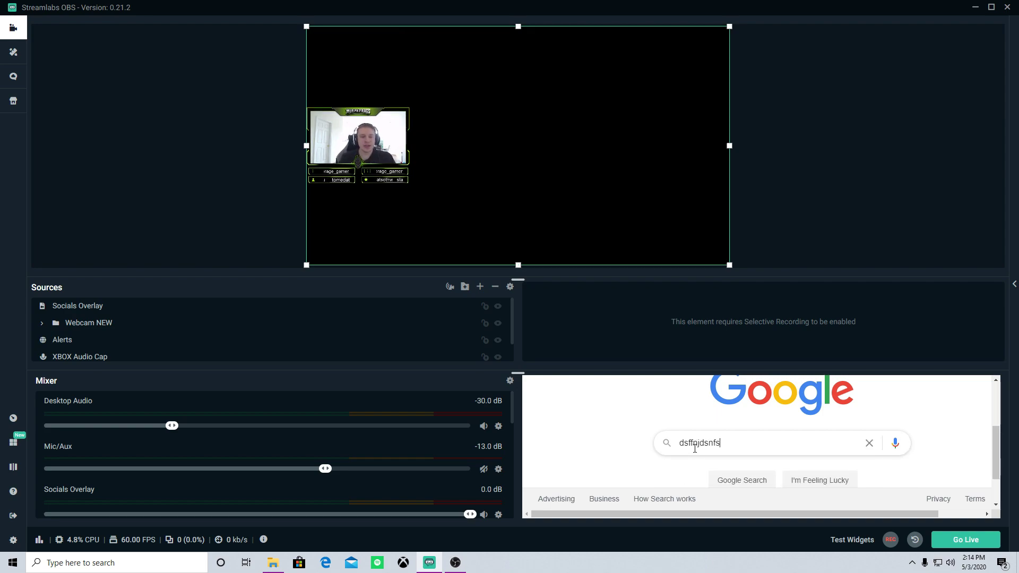
key("BackSpace")
key("BackSpace")
key("BackSpace")
key("BackSpace")
key("BackSpace")
key("BackSpace")
key("BackSpace")
key("BackSpace")
key("BackSpace")
key("BackSpace")
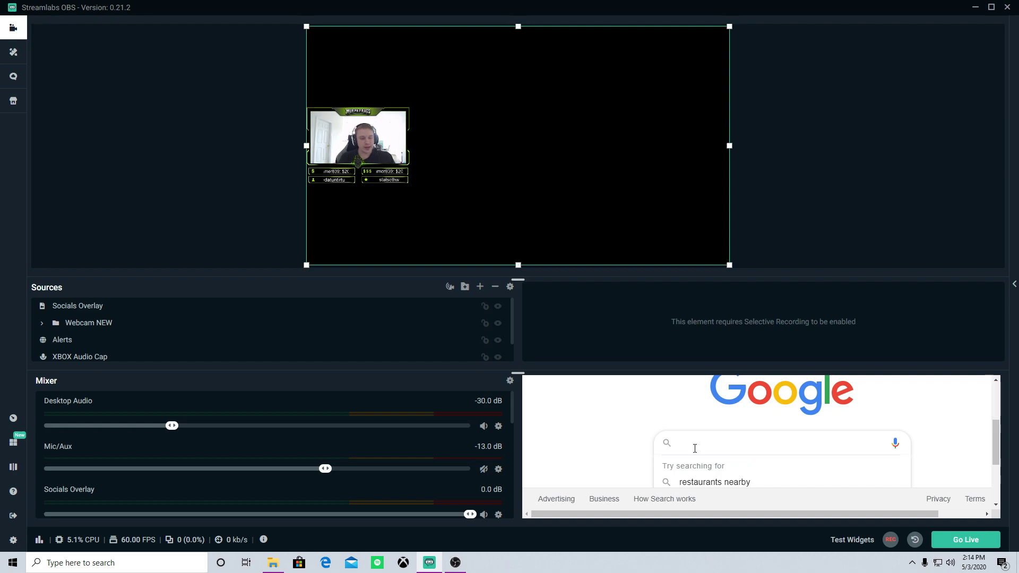
type("all of dut")
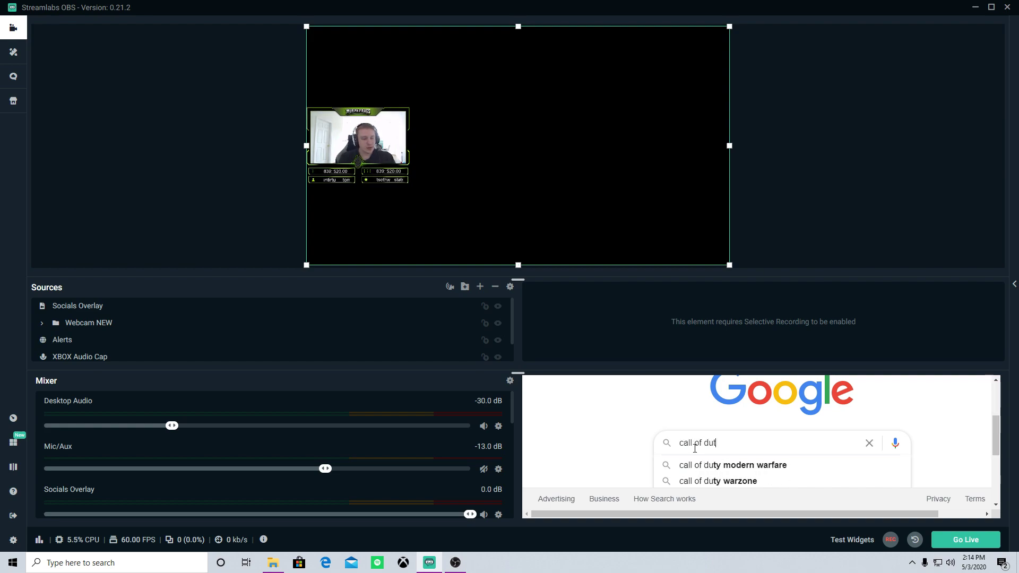
type("y tutorial")
key("Return")
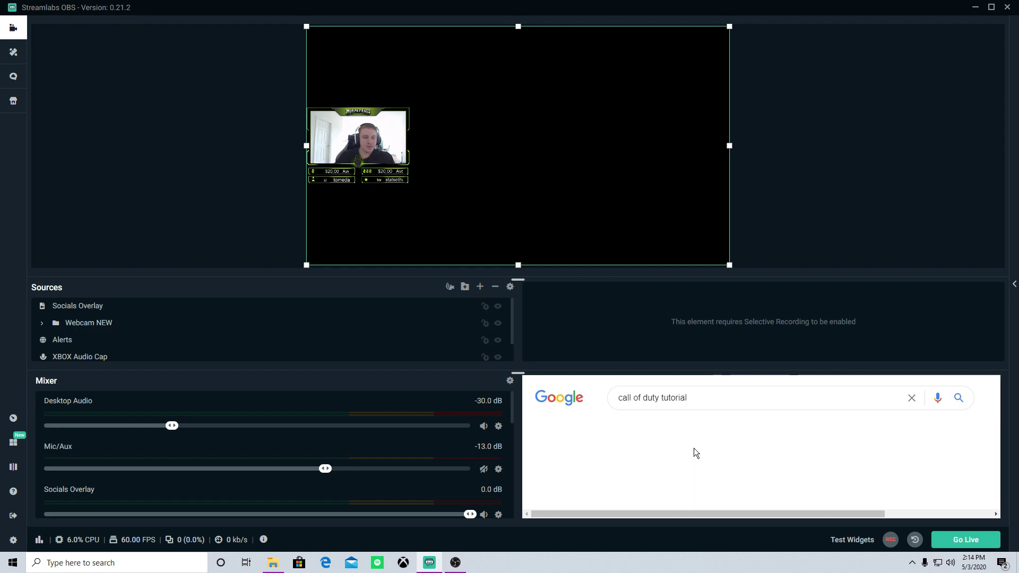
scroll(695, 452, "down", 3)
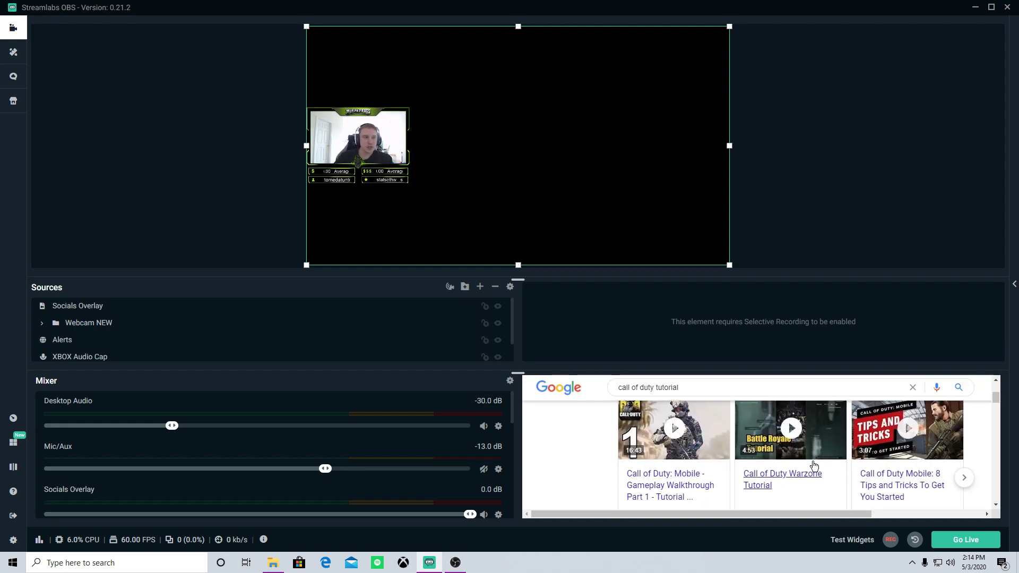
scroll(689, 446, "up", 3)
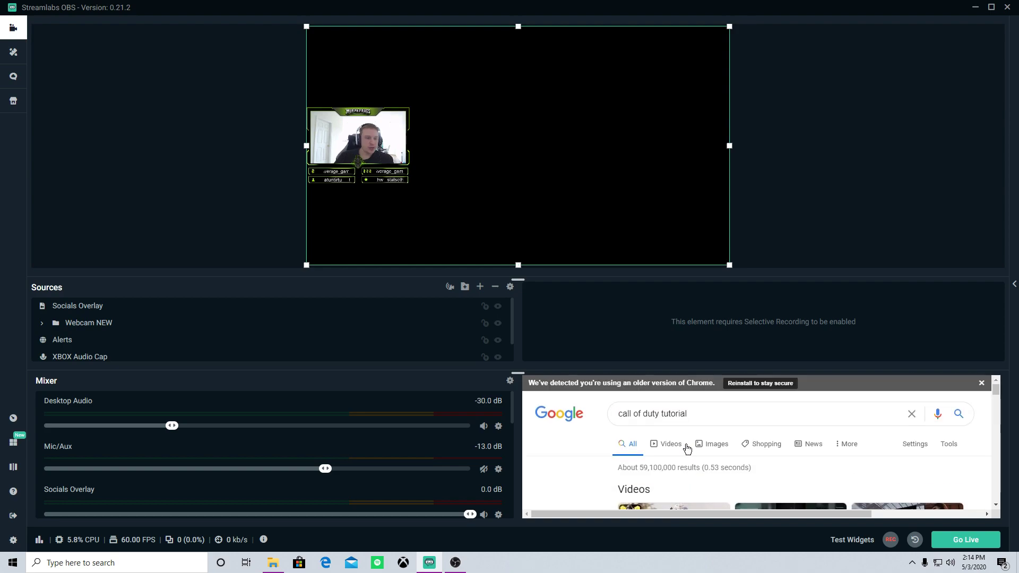
Step: Change the Website element's URL from google.com to youtube.com and save the layout
left_click(14, 443)
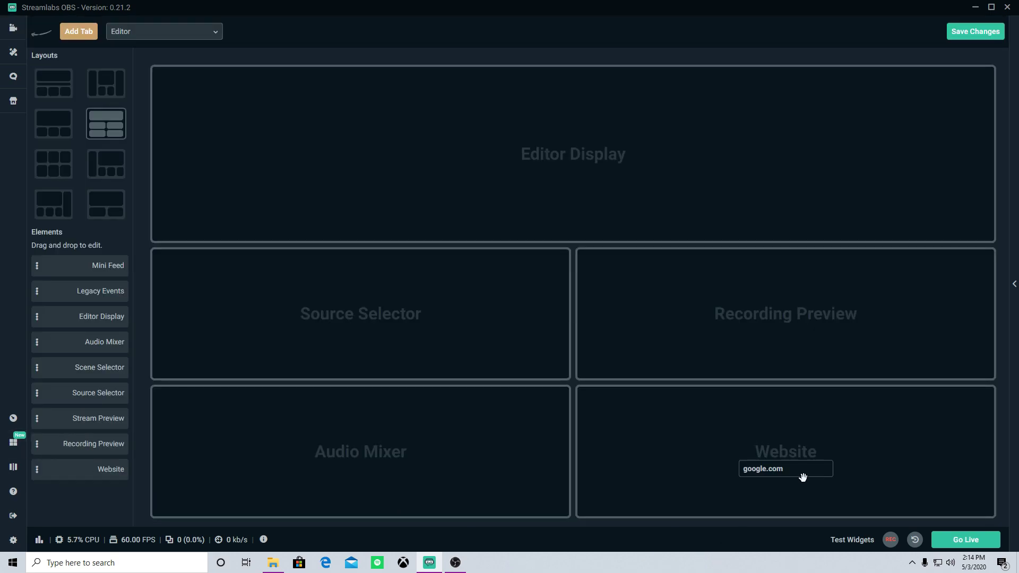
left_click_drag(803, 477, 559, 451)
type("youtub")
left_click(991, 33)
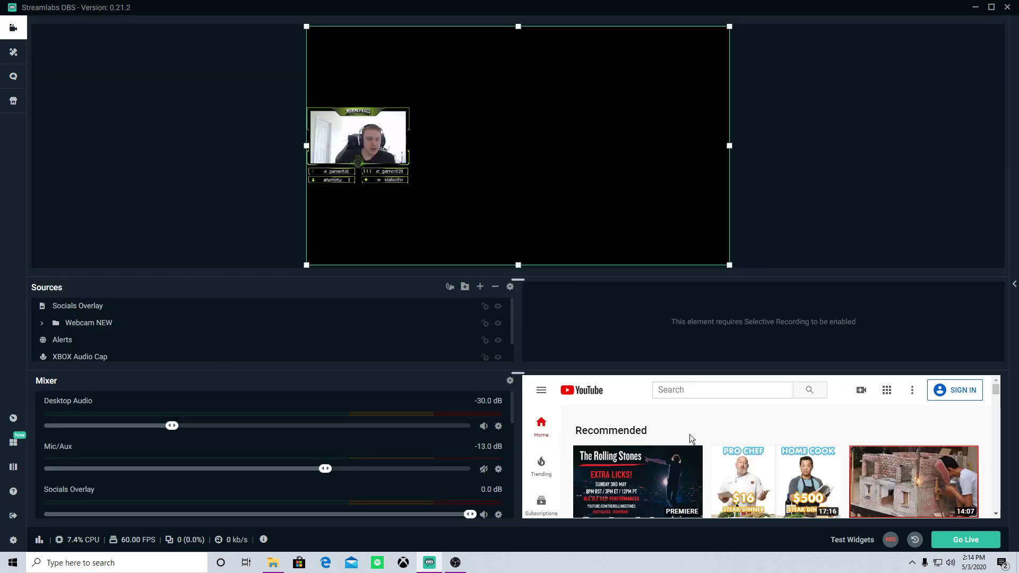
Step: Scroll the YouTube feed and open the RC turbine model jet video in the Website panel
scroll(691, 438, "down", 2)
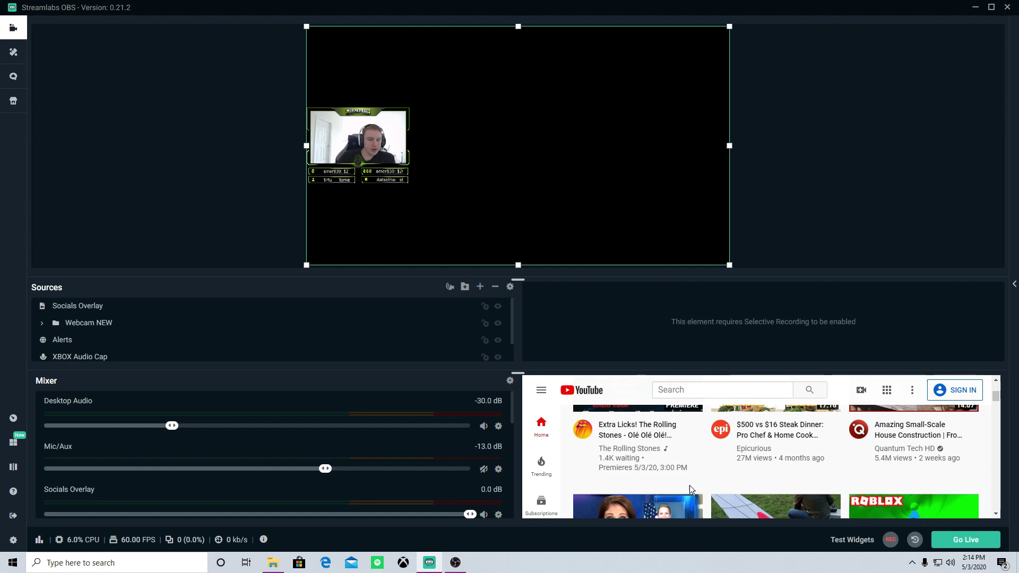
scroll(683, 443, "down", 2)
left_click(756, 440)
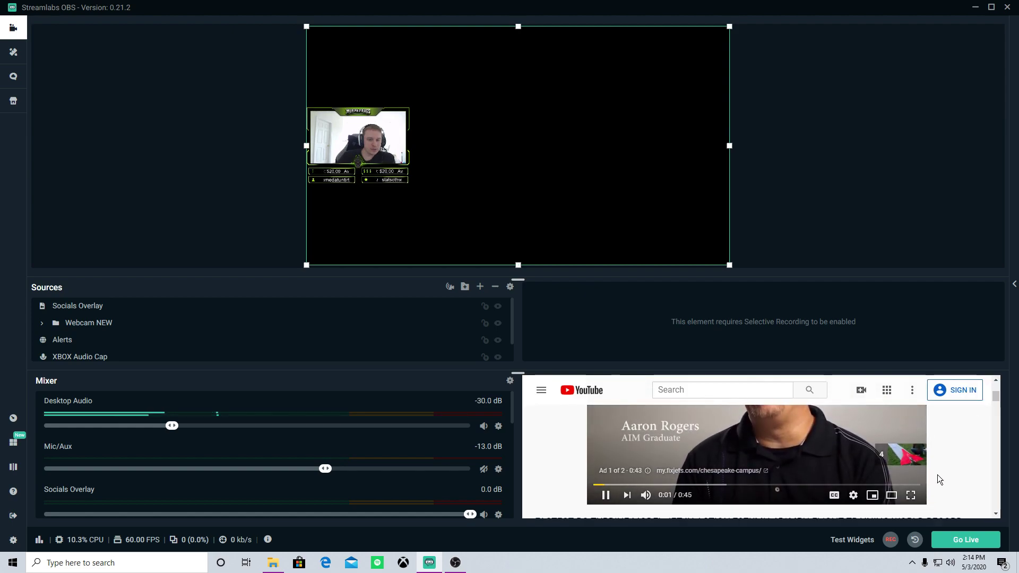
scroll(940, 478, "down", 3)
scroll(940, 480, "up", 3)
scroll(939, 479, "down", 2)
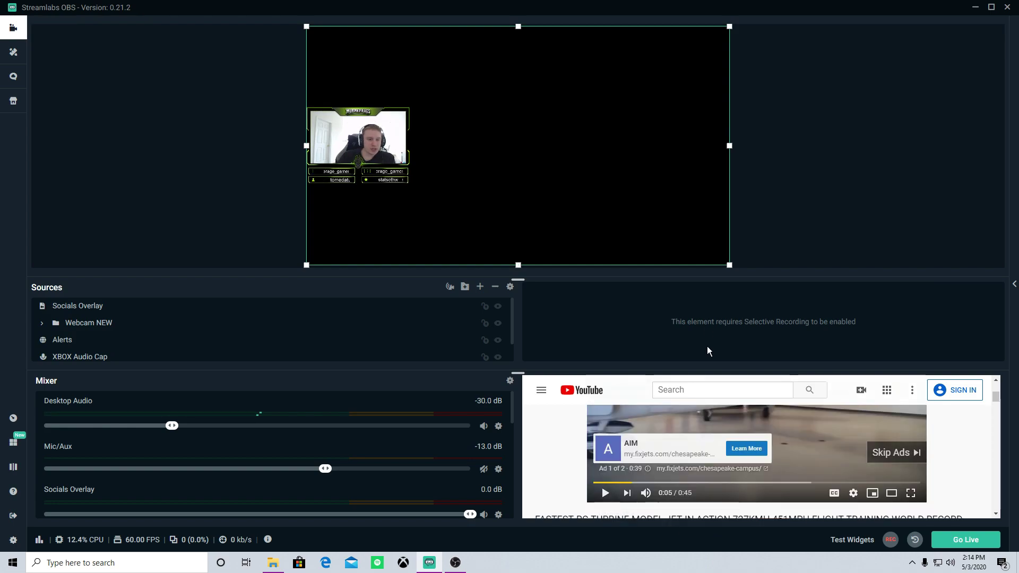
Step: Drag the splitter under the preview down twice to enlarge it, then return to the Layout Editor
left_click_drag(517, 373, 564, 375)
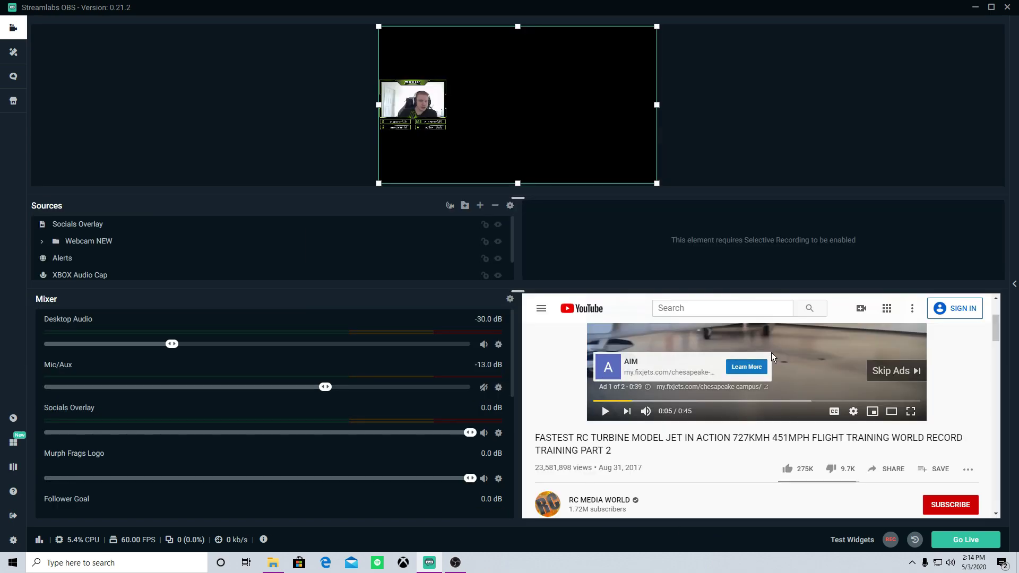
scroll(779, 372, "up", 1)
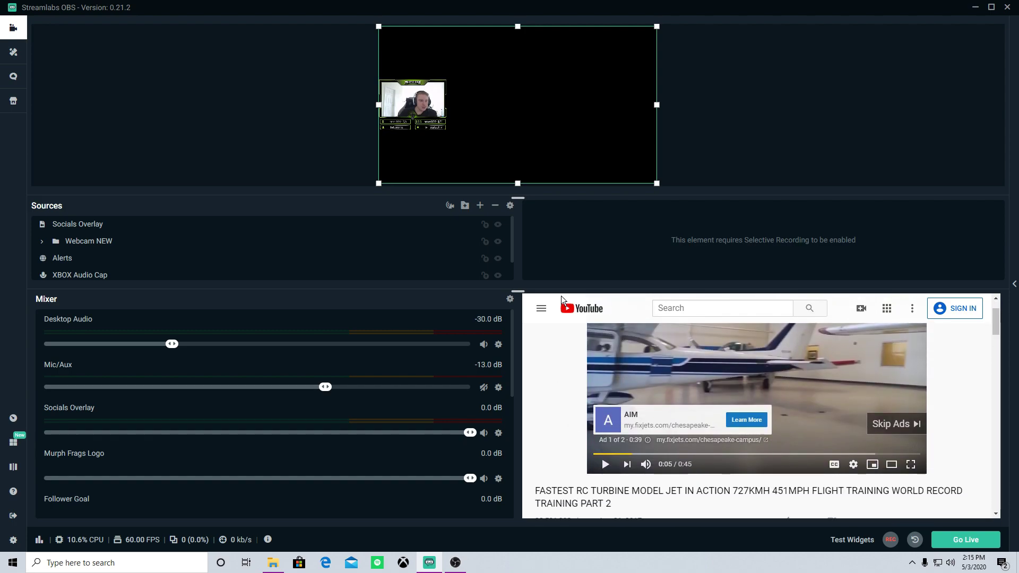
left_click_drag(517, 291, 531, 354)
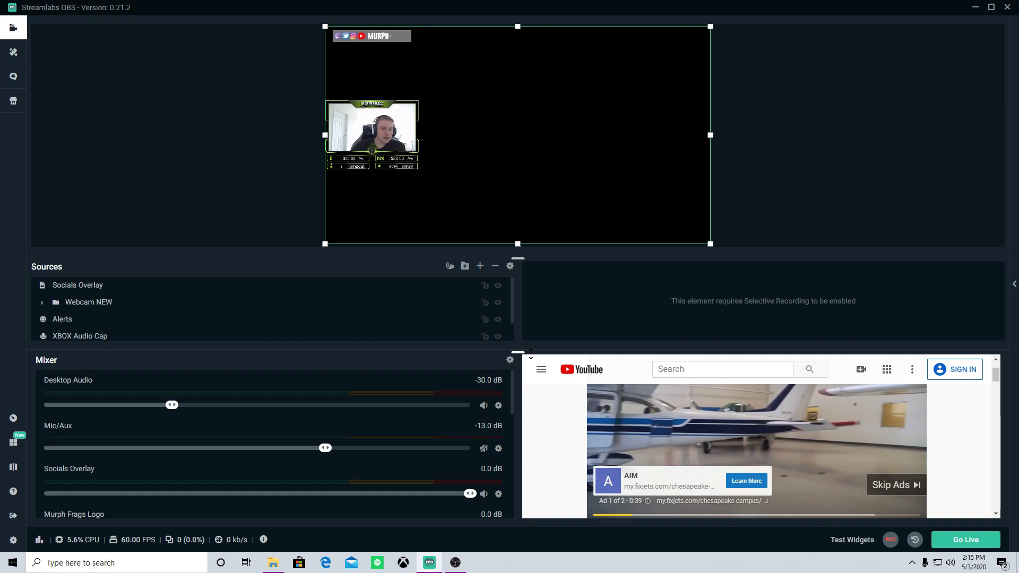
left_click_drag(517, 351, 518, 390)
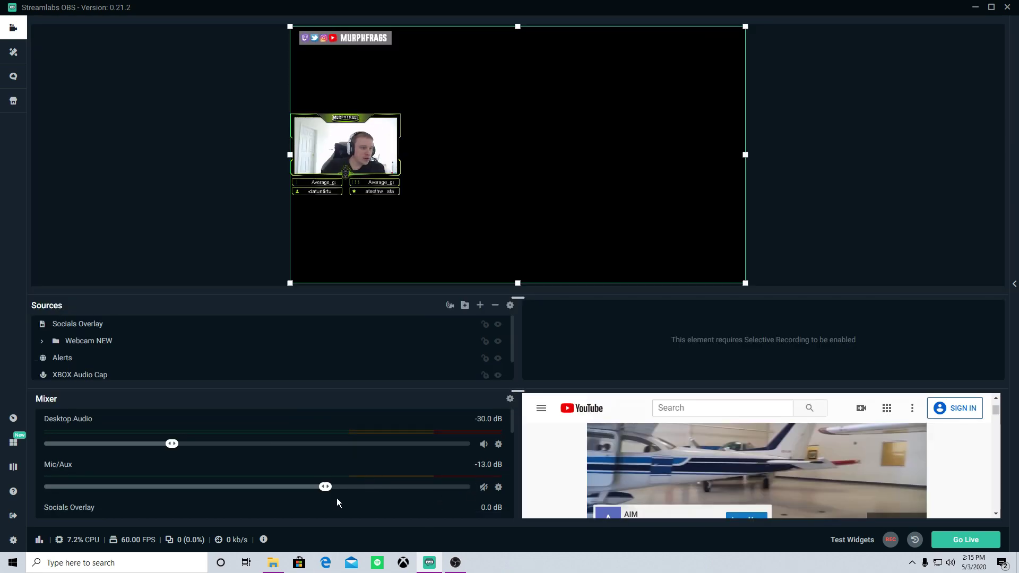
left_click(14, 467)
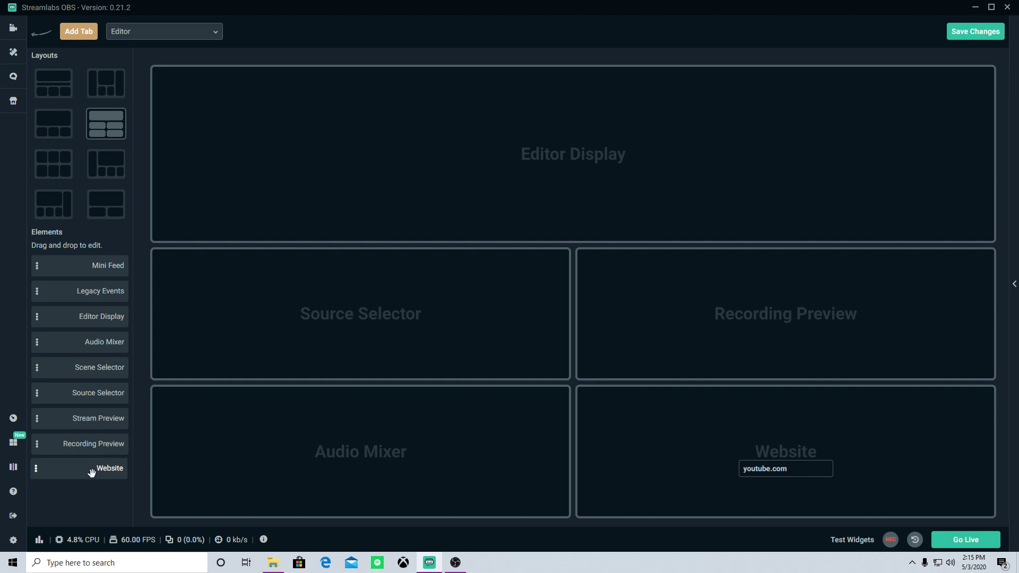
left_click_drag(91, 471, 743, 325)
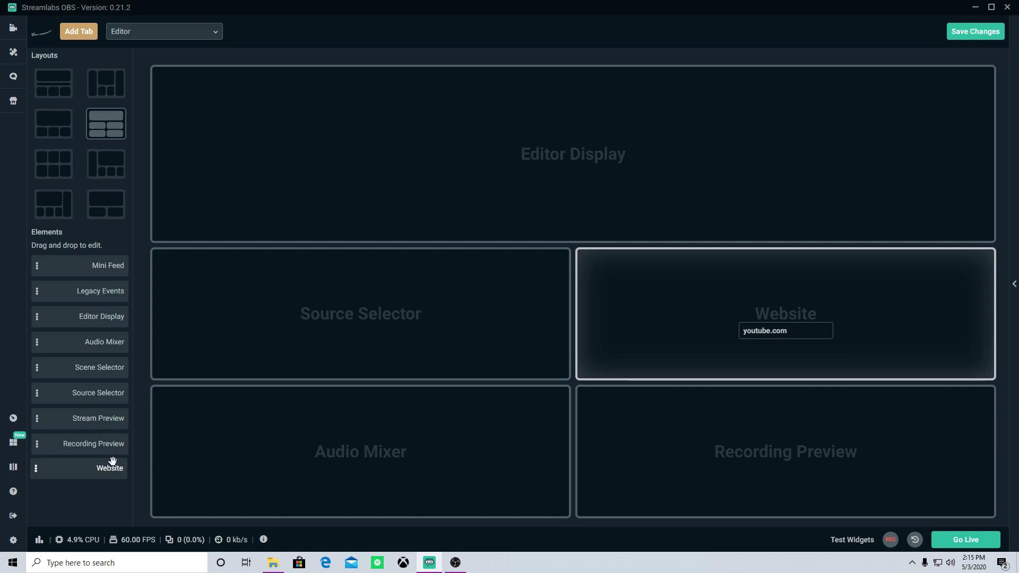
left_click_drag(112, 461, 647, 475)
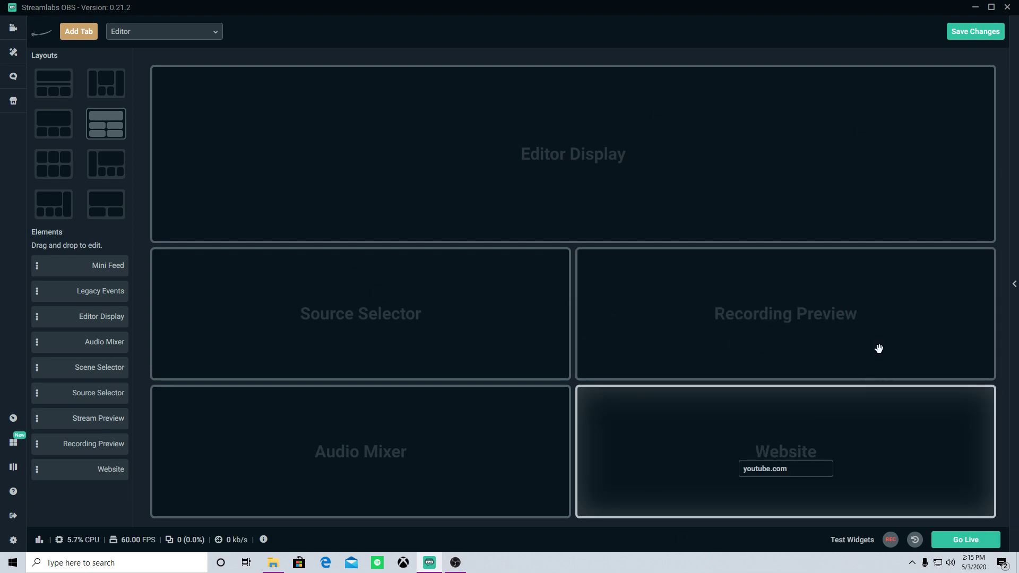
left_click_drag(40, 467, 805, 429)
Step: Try the 3x2 grid with Website in the middle bottom slot, then exit to the editor unsaved
left_click(53, 167)
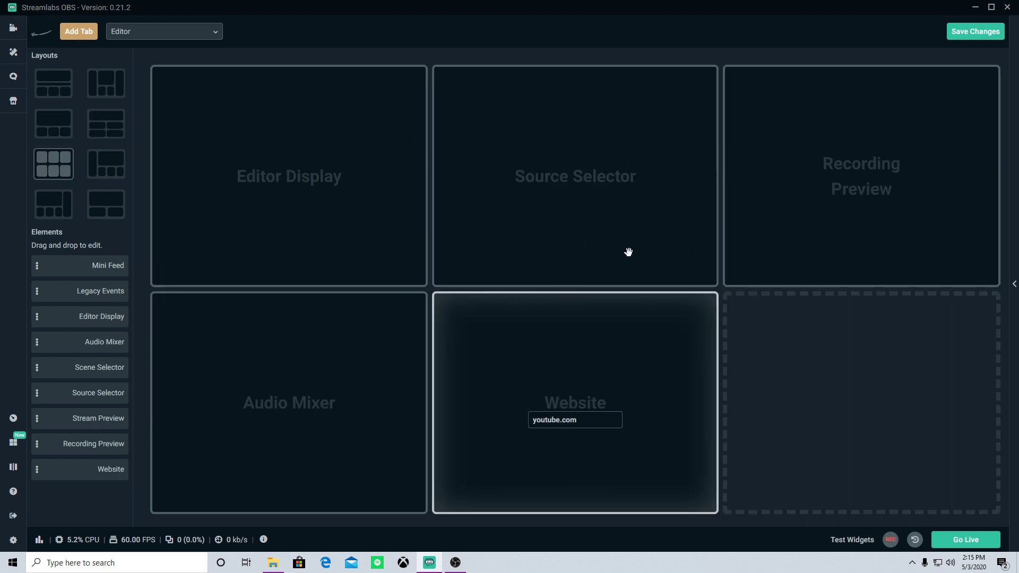
left_click_drag(121, 468, 756, 504)
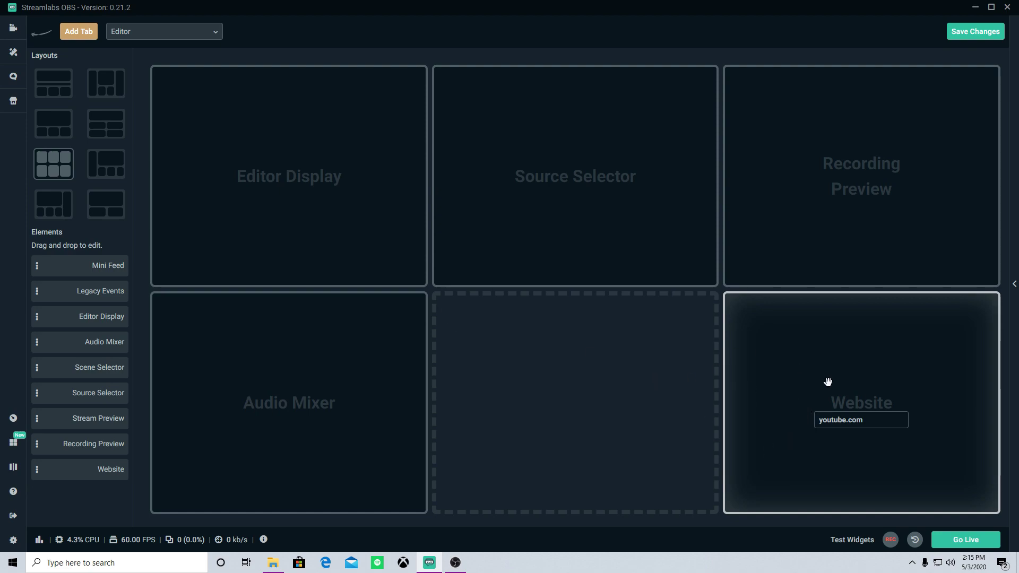
left_click_drag(831, 365, 389, 416)
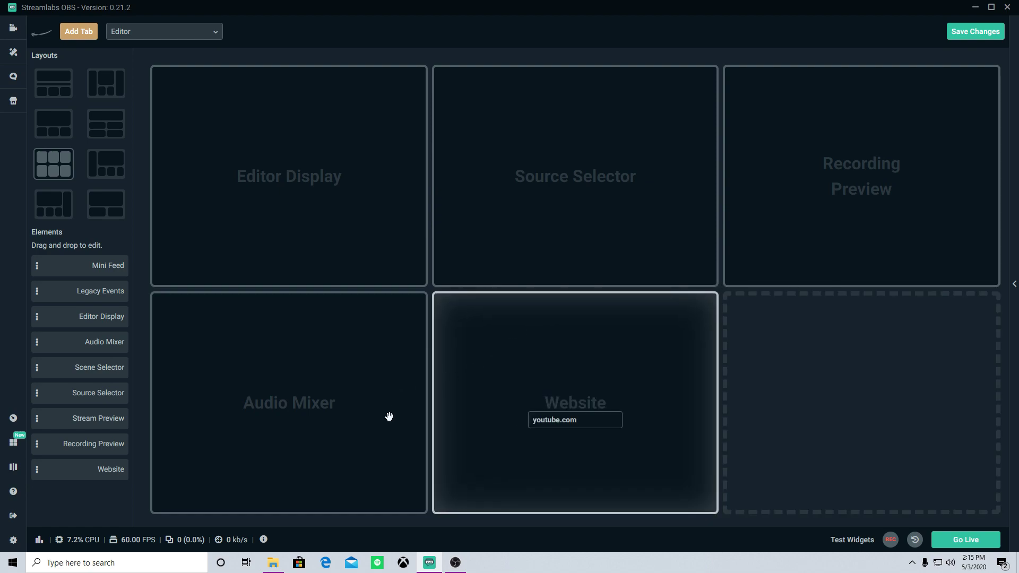
left_click(14, 28)
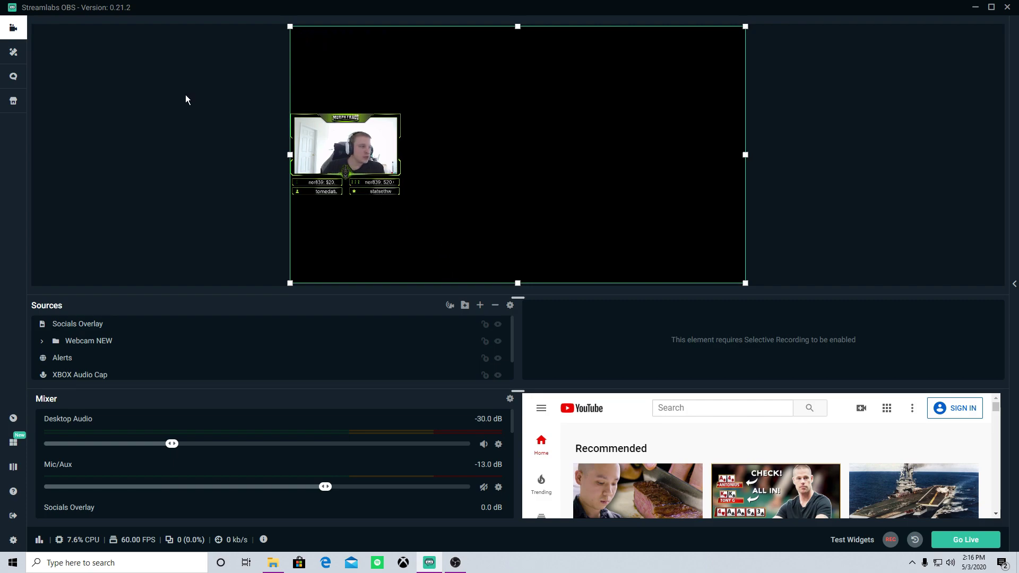
Step: Save a layout with a full-height Sources column and Recording Preview, Mixer and YouTube beneath the preview
left_click(18, 444)
left_click(59, 200)
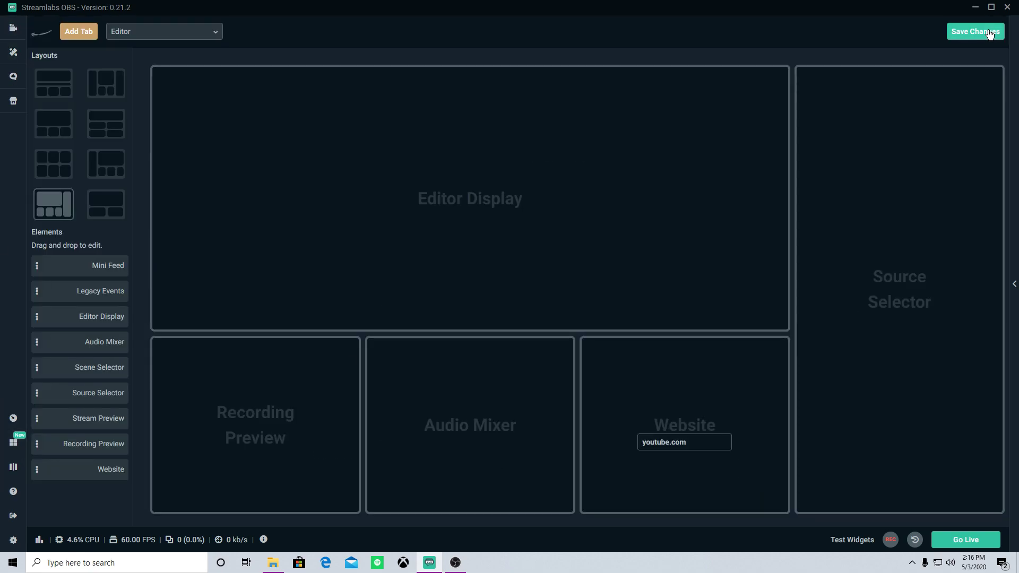
left_click(988, 31)
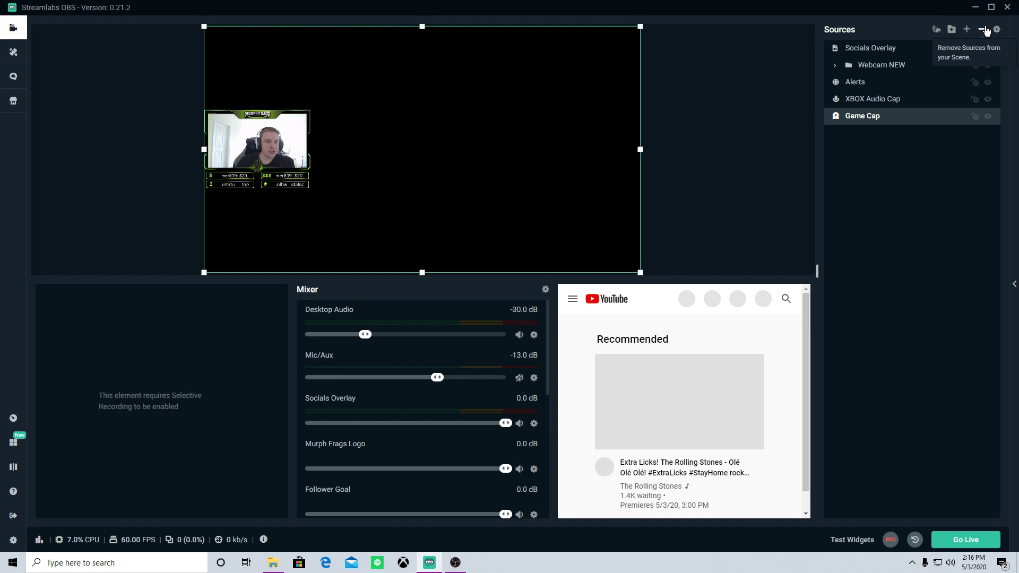